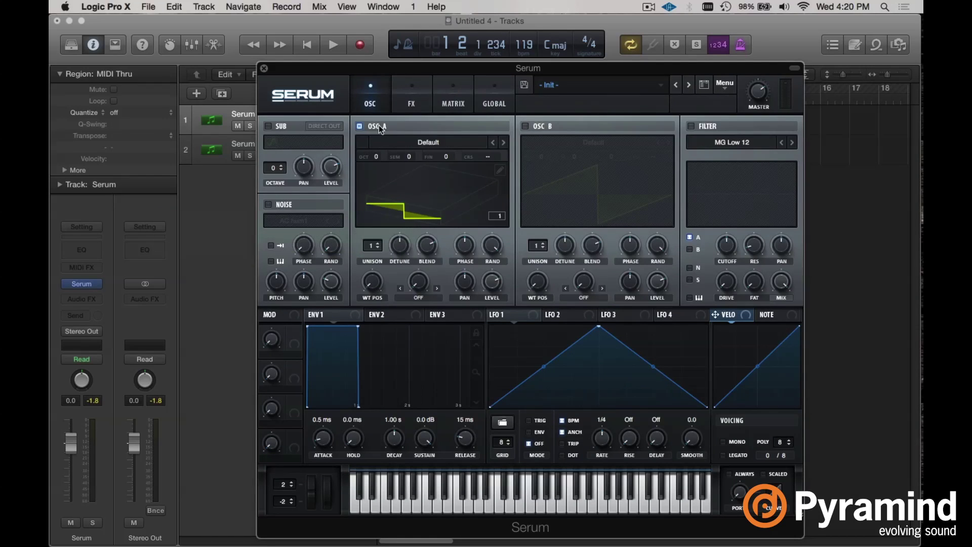
# With oscillator A turned off, load perc.wav from the desktop into the noise oscillator and enable its keyboard pitch tracking.
pyautogui.click(360, 126)
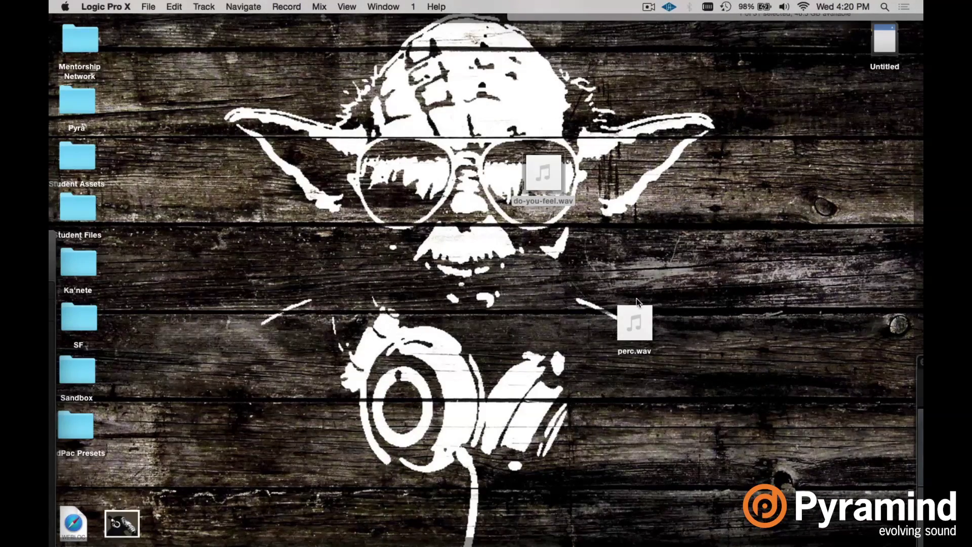
pyautogui.click(628, 332)
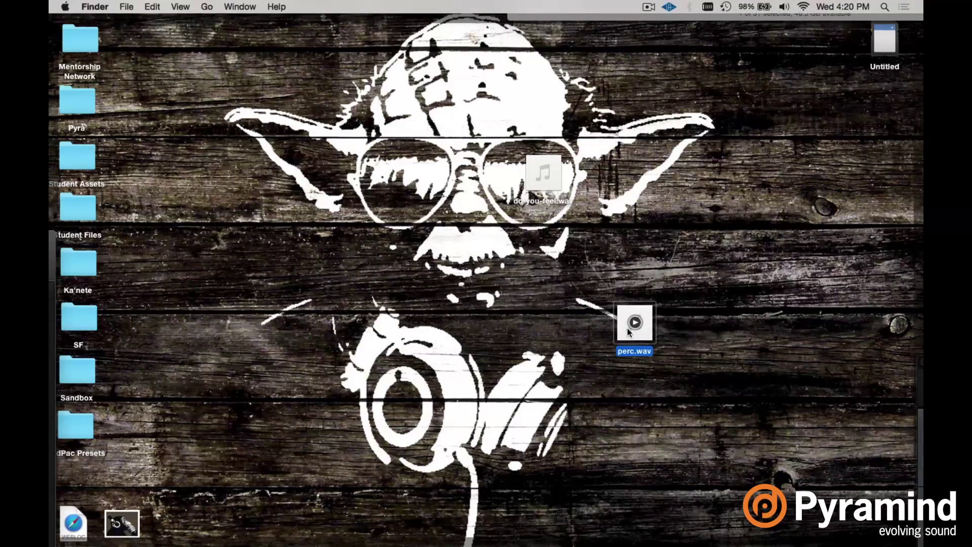
pyautogui.press('space')
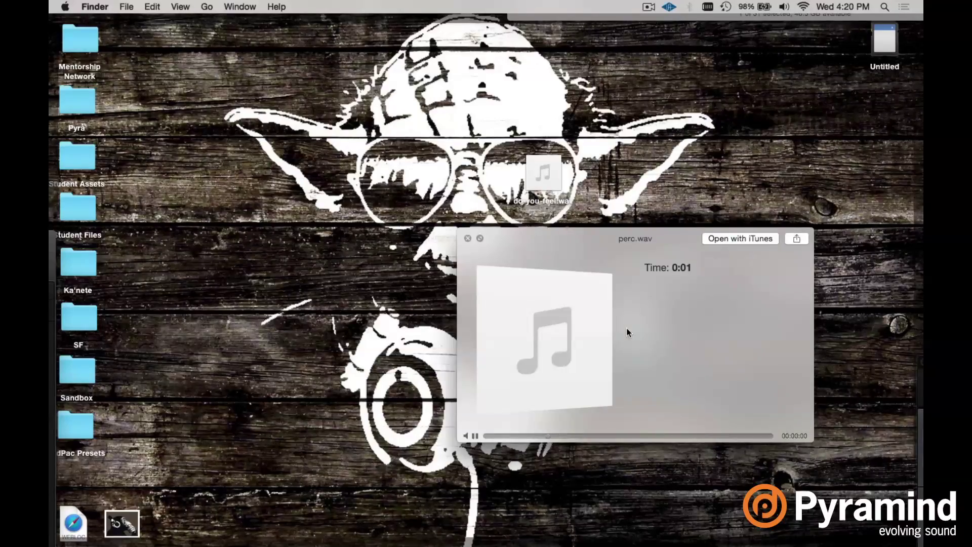
pyautogui.press('space')
pyautogui.moveTo(620, 338); pyautogui.dragTo(296, 223)
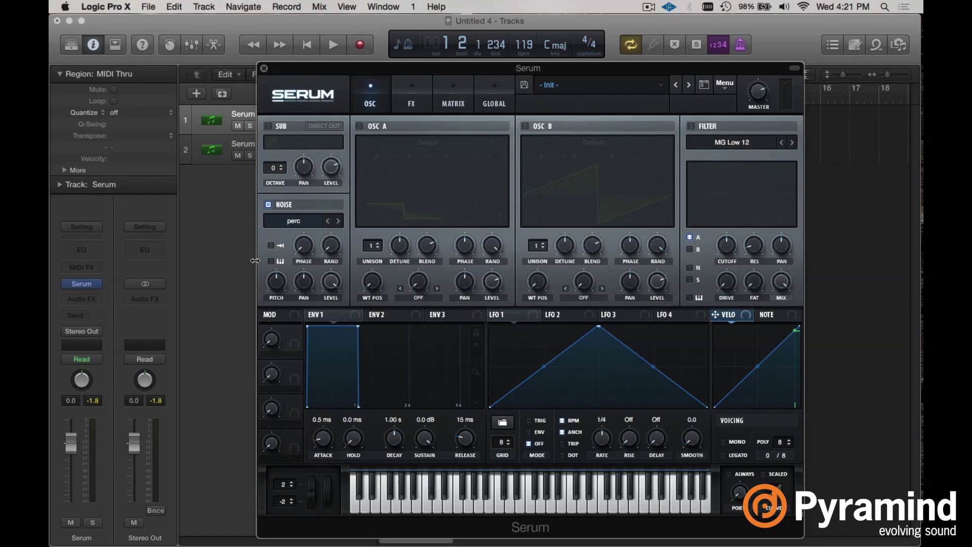
pyautogui.click(272, 262)
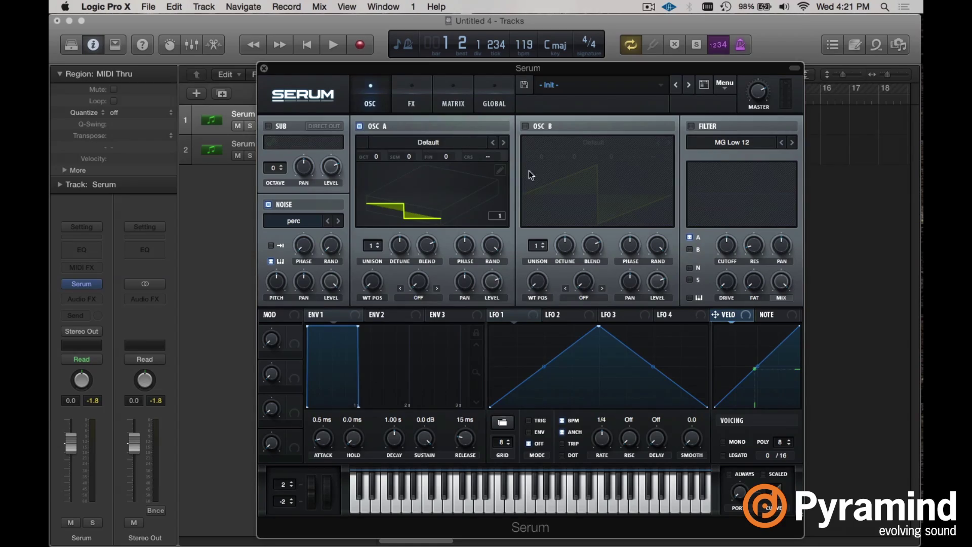
# Load the Analog wavetable Basic Shapes into oscillator A, at wavetable frame 4 and octave -2.
pyautogui.click(437, 142)
pyautogui.moveTo(438, 156)
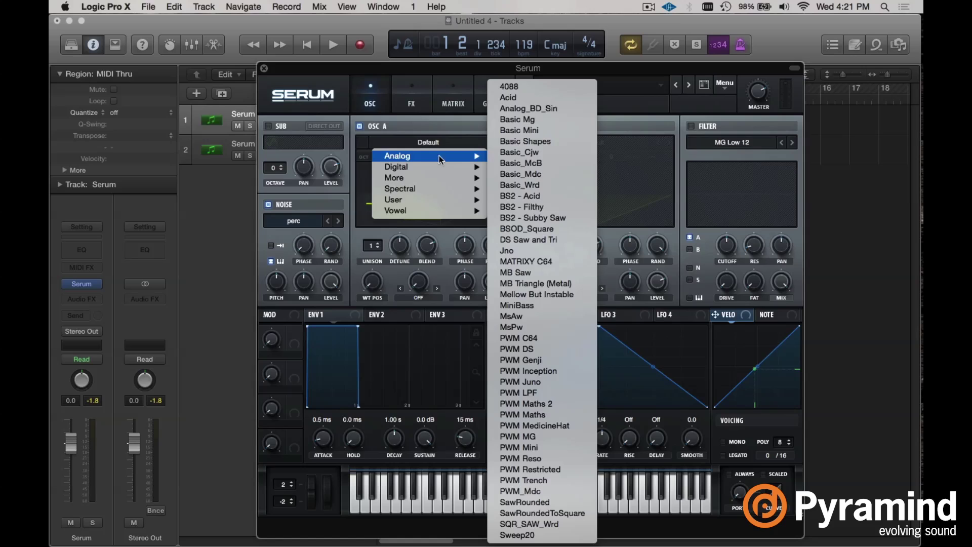
pyautogui.click(532, 145)
pyautogui.moveTo(375, 283); pyautogui.dragTo(374, 218)
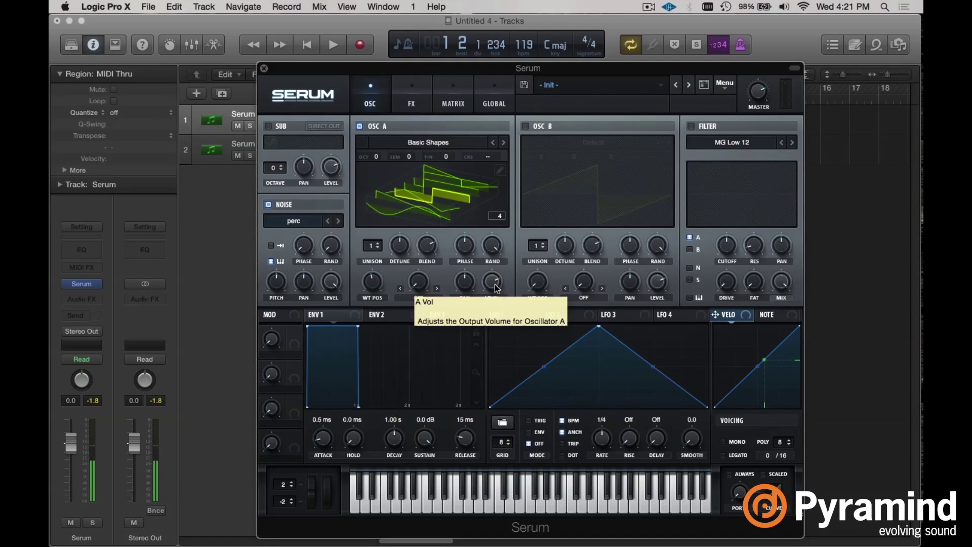
pyautogui.moveTo(379, 157); pyautogui.dragTo(385, 199)
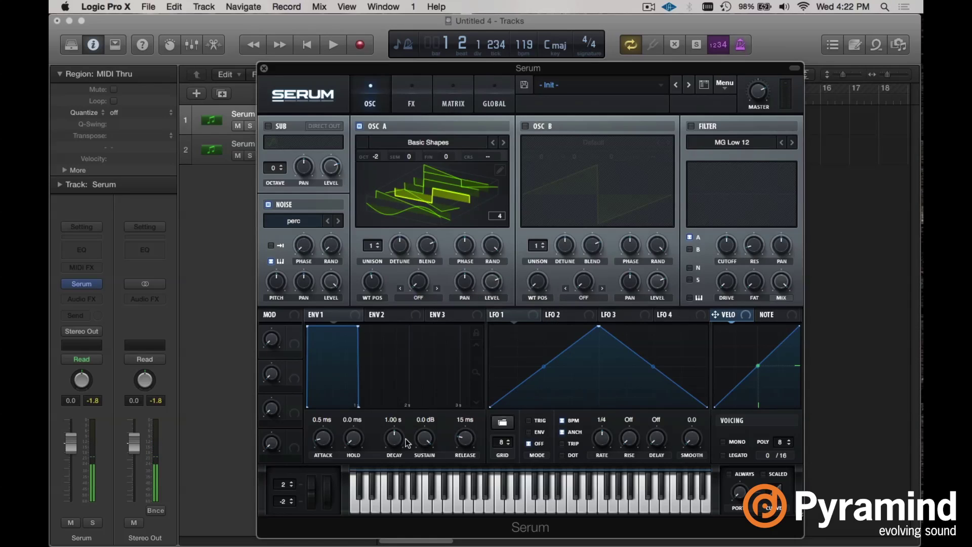
# Shape Env 1 into a short pluck with sustain at minus infinity dB and decay at 273 ms.
pyautogui.moveTo(428, 440); pyautogui.dragTo(461, 544)
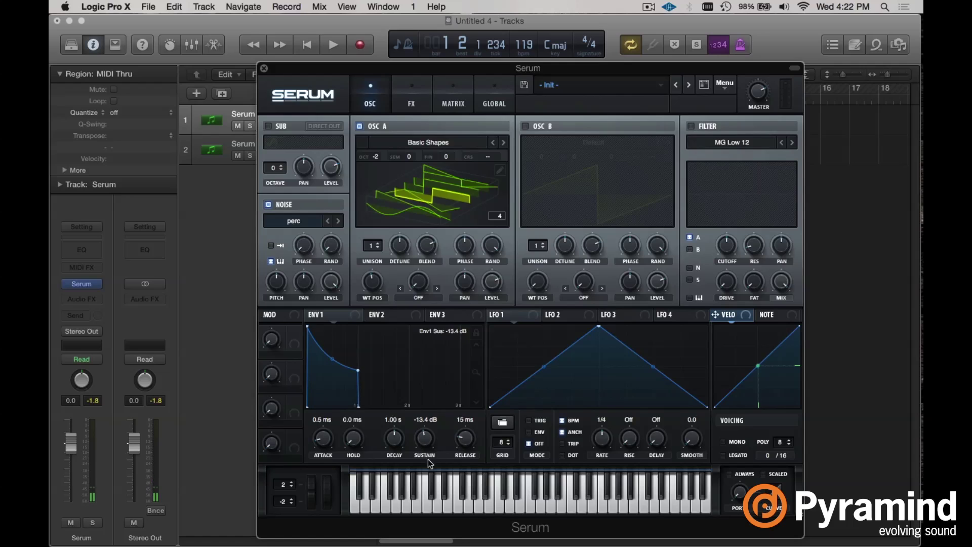
pyautogui.moveTo(426, 430); pyautogui.dragTo(433, 544)
pyautogui.moveTo(391, 439); pyautogui.dragTo(395, 457)
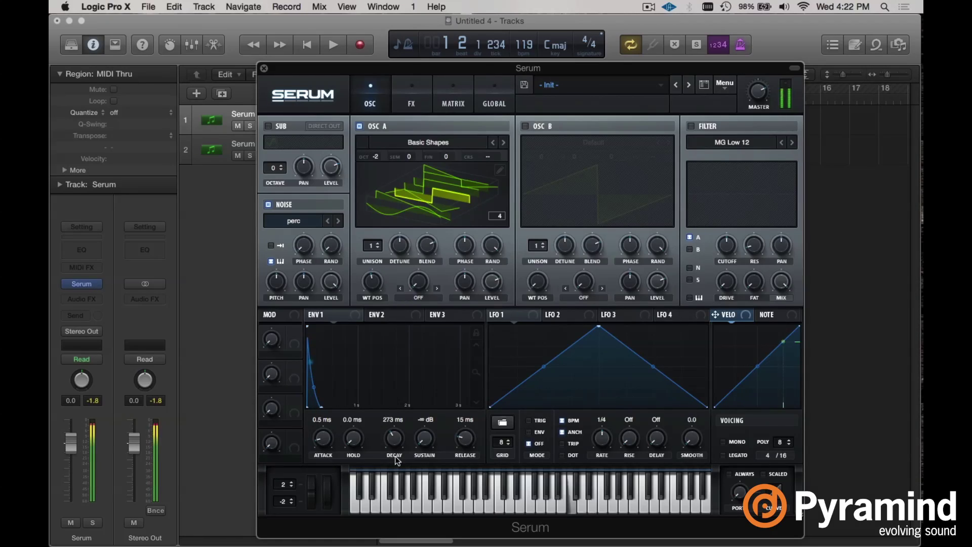
# Set oscillator A to 3 unison voices and turn on oscillator B.
pyautogui.click(380, 246)
pyautogui.moveTo(379, 235); pyautogui.dragTo(380, 227)
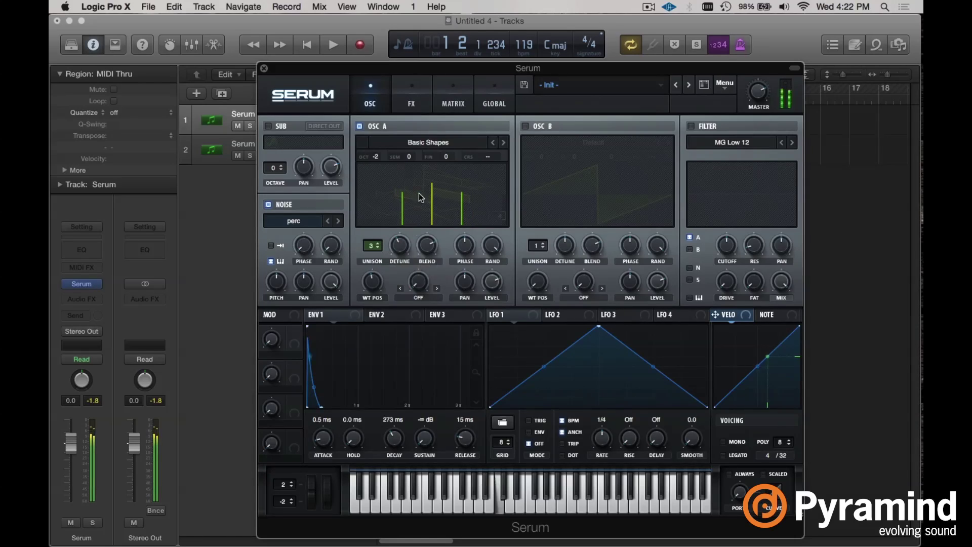
pyautogui.click(525, 126)
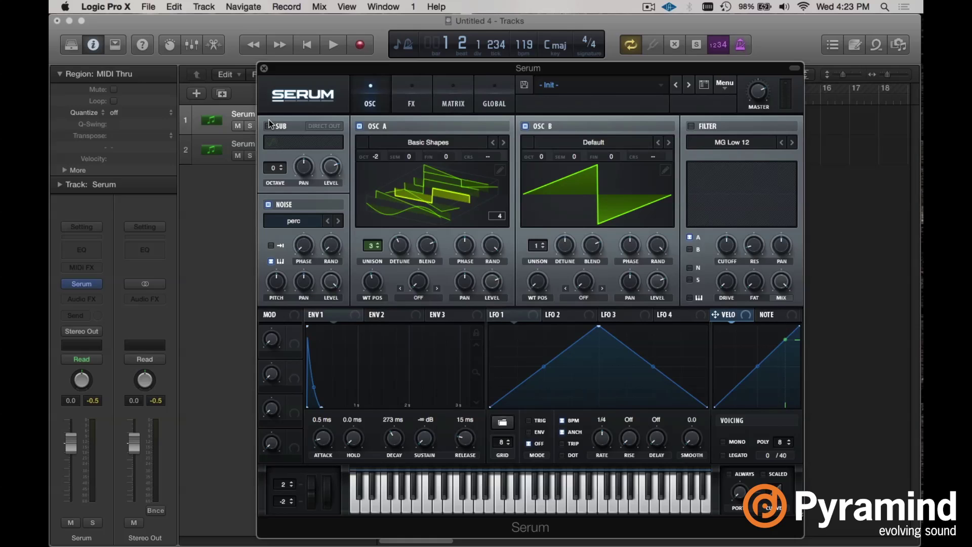
# Close this synth and open the Serum instance on track 2, with its plug-in header hidden and its window moved clear of the channel strips.
pyautogui.click(264, 69)
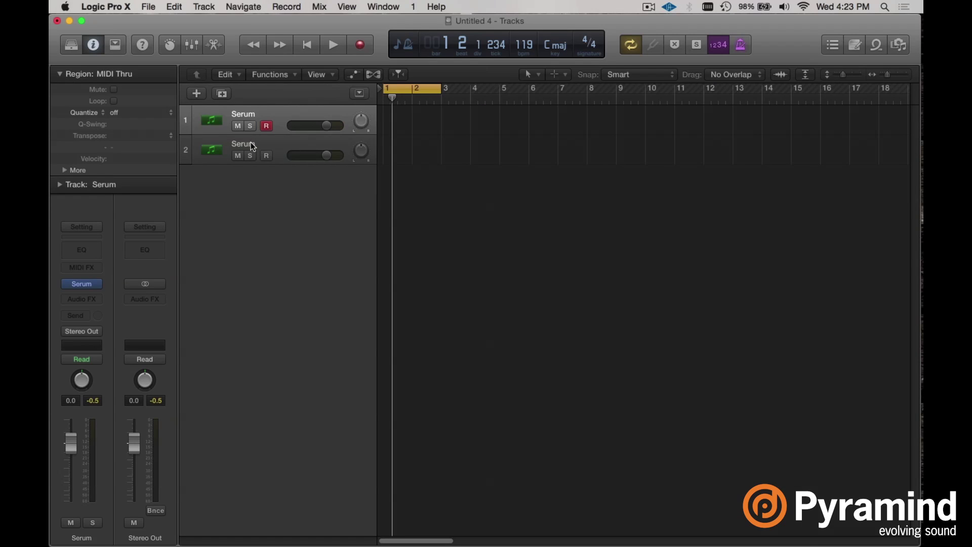
pyautogui.click(250, 140)
pyautogui.click(86, 286)
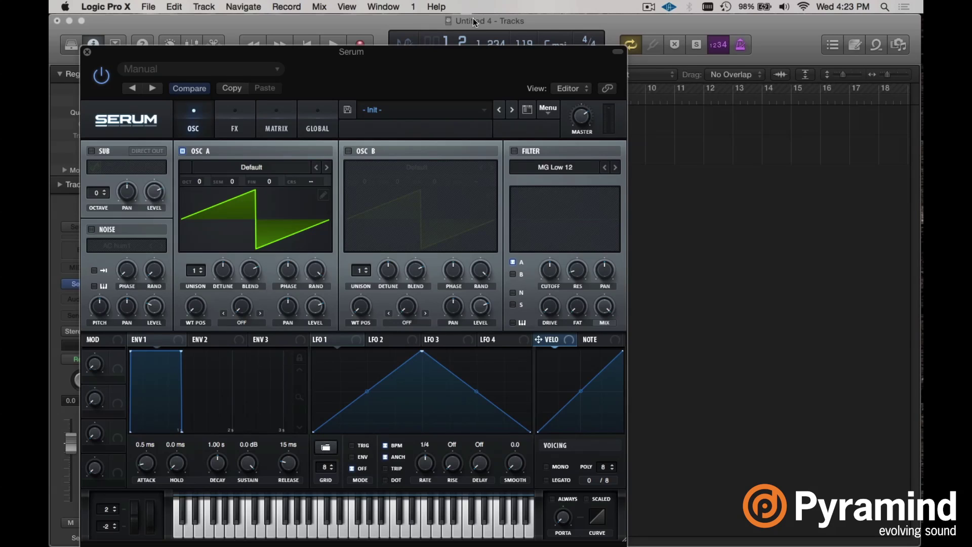
pyautogui.click(618, 53)
pyautogui.moveTo(521, 53); pyautogui.dragTo(717, 50)
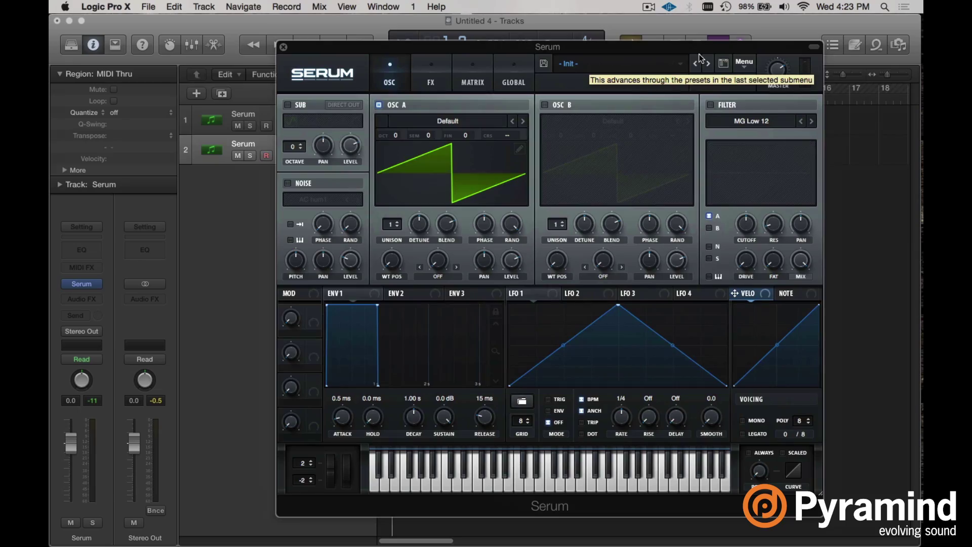
# Preview the do-you-feel.wav sample on the desktop.
pyautogui.press('F11')
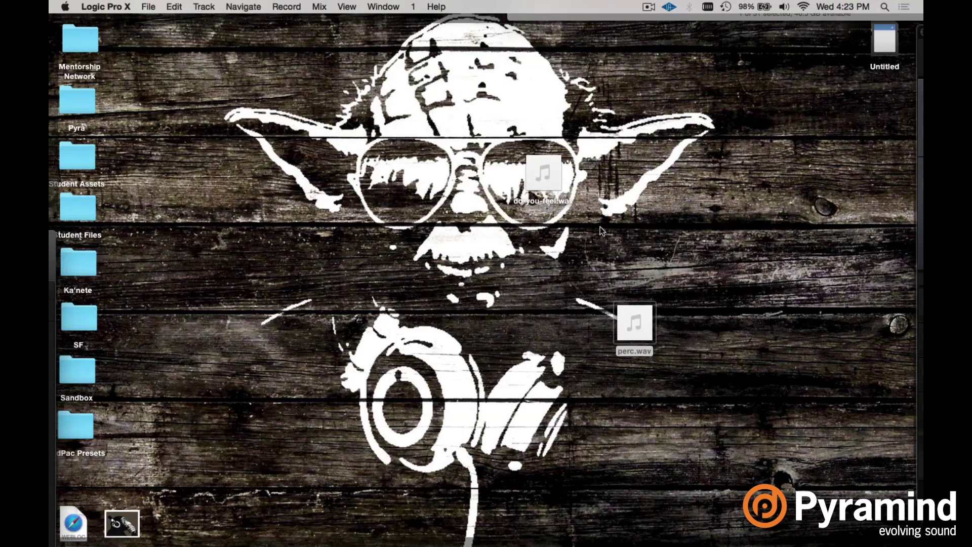
pyautogui.click(557, 177)
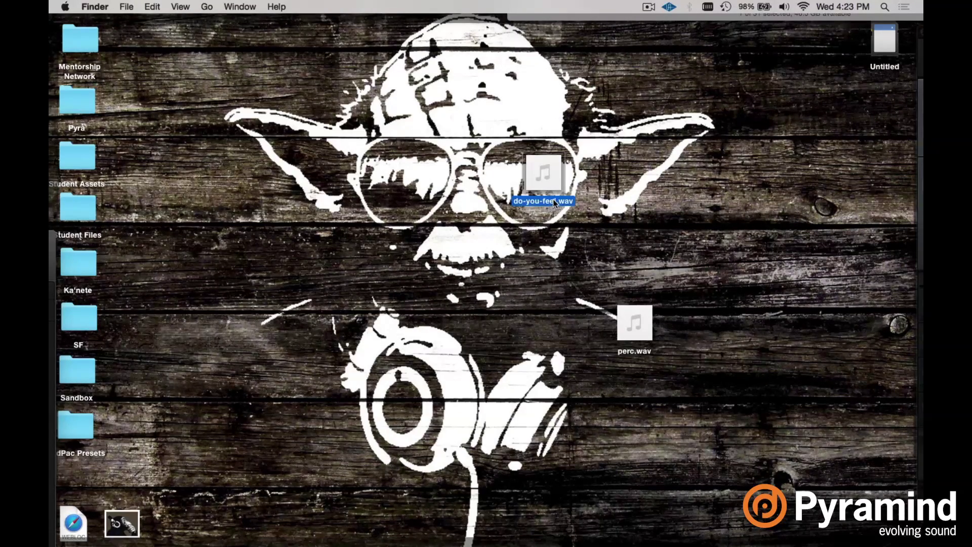
pyautogui.press('space')
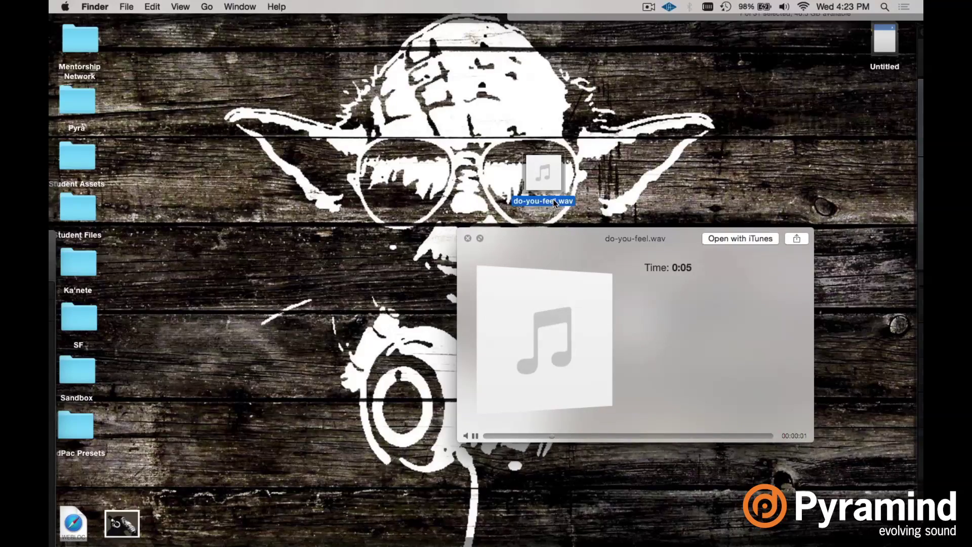
pyautogui.press('space')
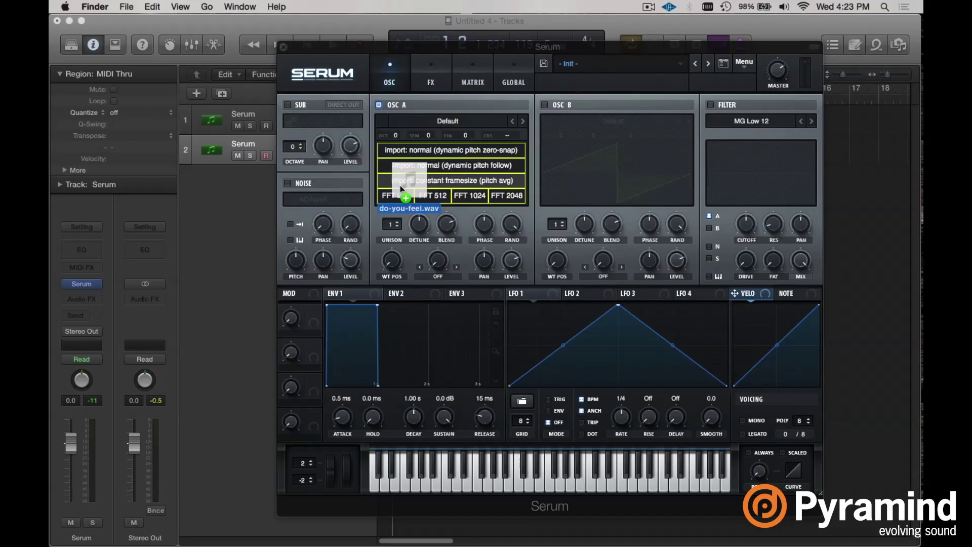
# Examine the audio import modes offered on oscillator A's display and in its wavetable editor.
pyautogui.moveTo(400, 186); pyautogui.dragTo(521, 151)
pyautogui.press('F11')
pyautogui.press('F11')
pyautogui.click(520, 149)
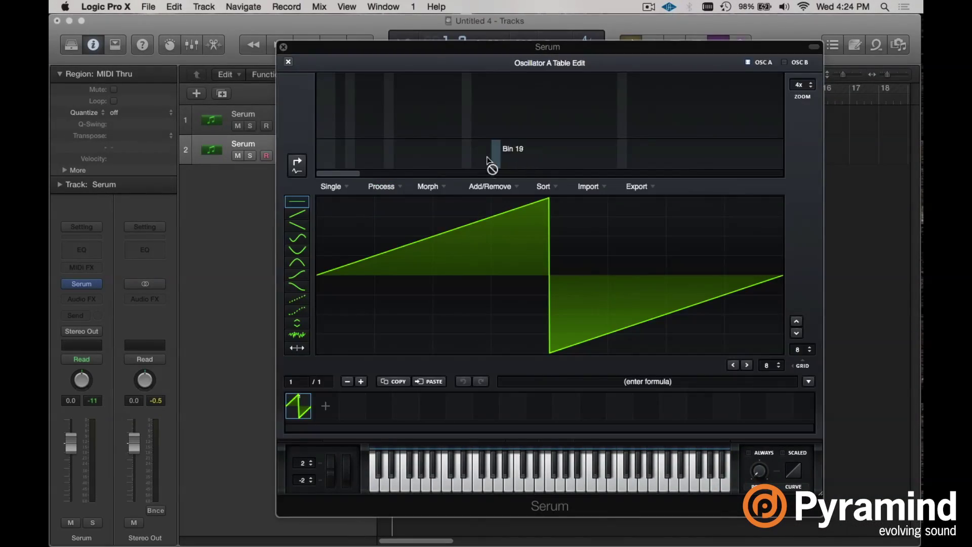
pyautogui.click(594, 186)
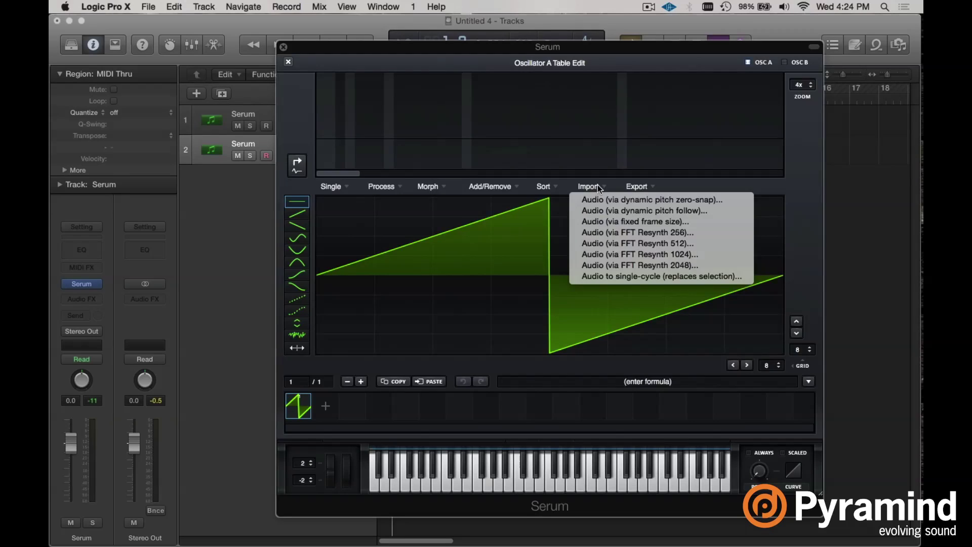
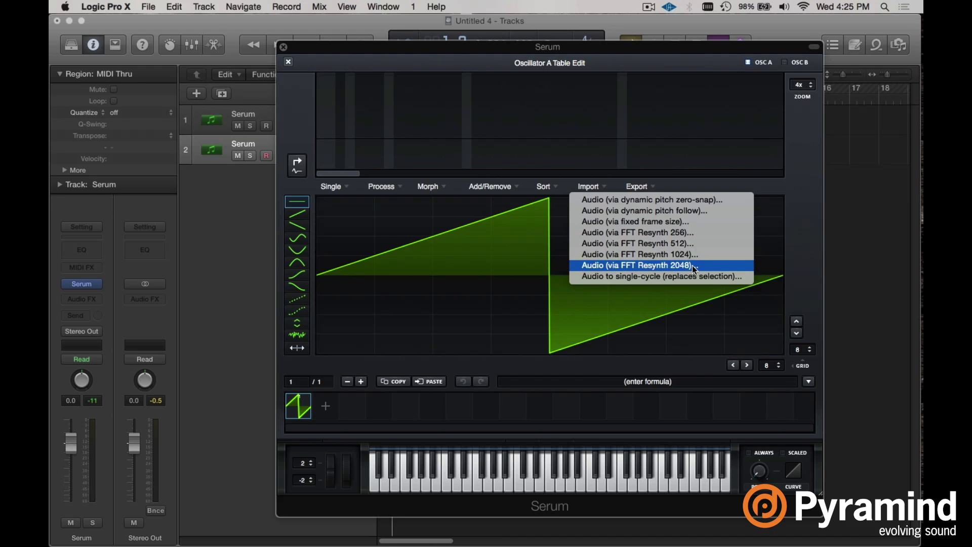
pyautogui.click(290, 64)
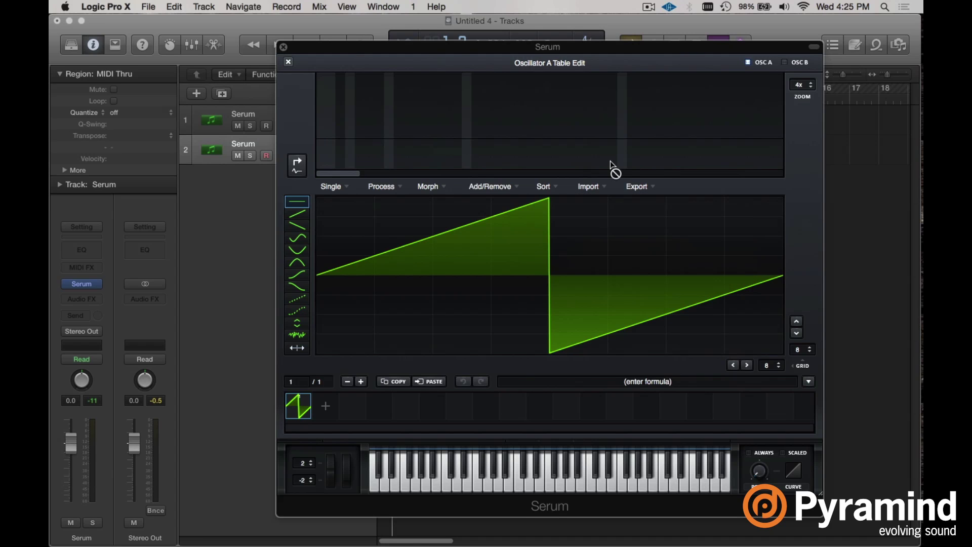
pyautogui.click(289, 62)
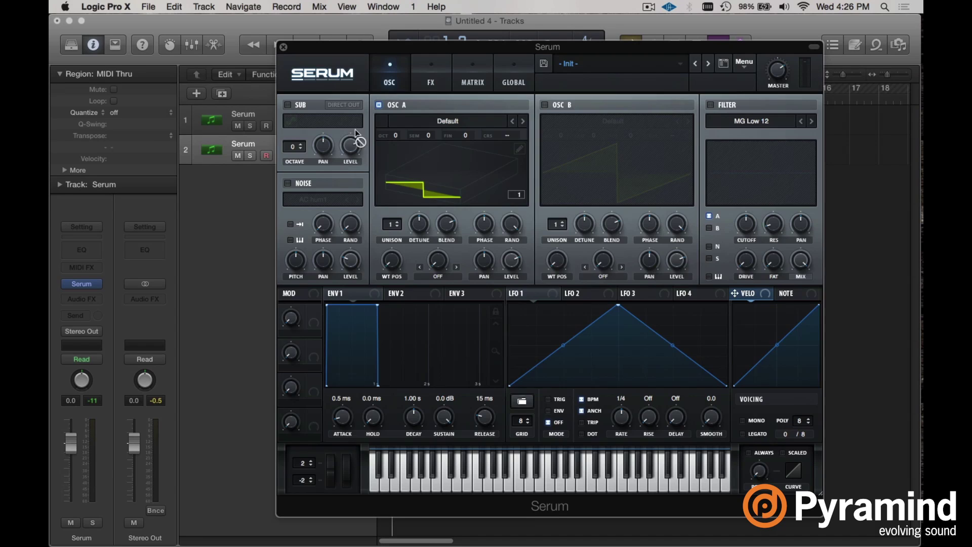
# Import do-you-feel.wav from the desktop into oscillator A using the FFT 2048 mode.
pyautogui.moveTo(619, 231); pyautogui.dragTo(517, 199)
pyautogui.press('F11')
pyautogui.press('F11')
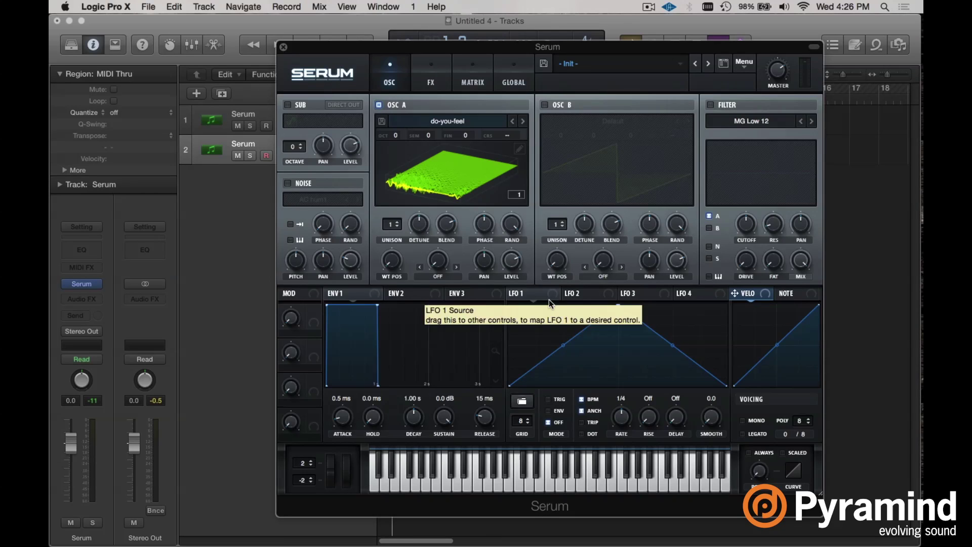
# Modulate oscillator A's wavetable position with LFO 1 as a single rising ramp in ENV mode at a rate of one bar.
pyautogui.moveTo(555, 296); pyautogui.dragTo(391, 260)
pyautogui.click(547, 411)
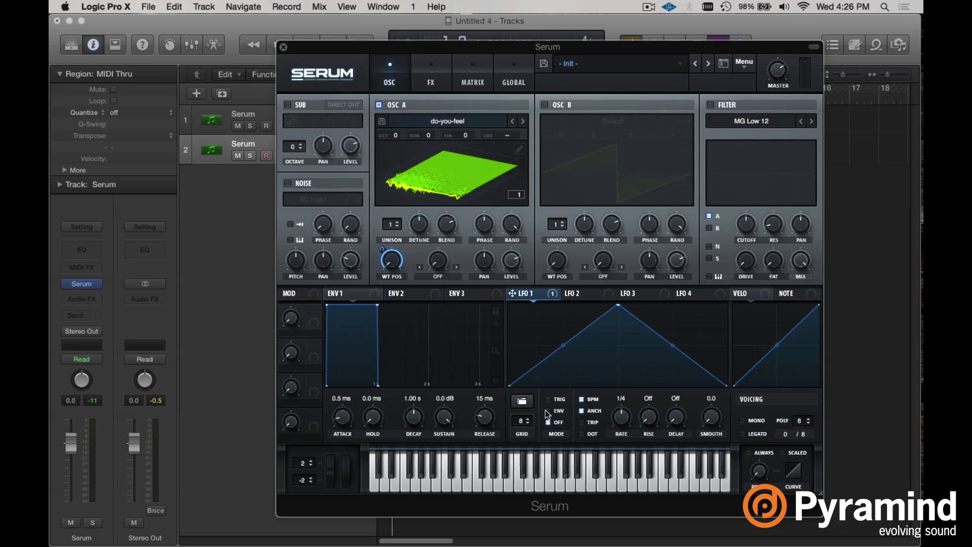
pyautogui.moveTo(619, 306); pyautogui.dragTo(727, 305)
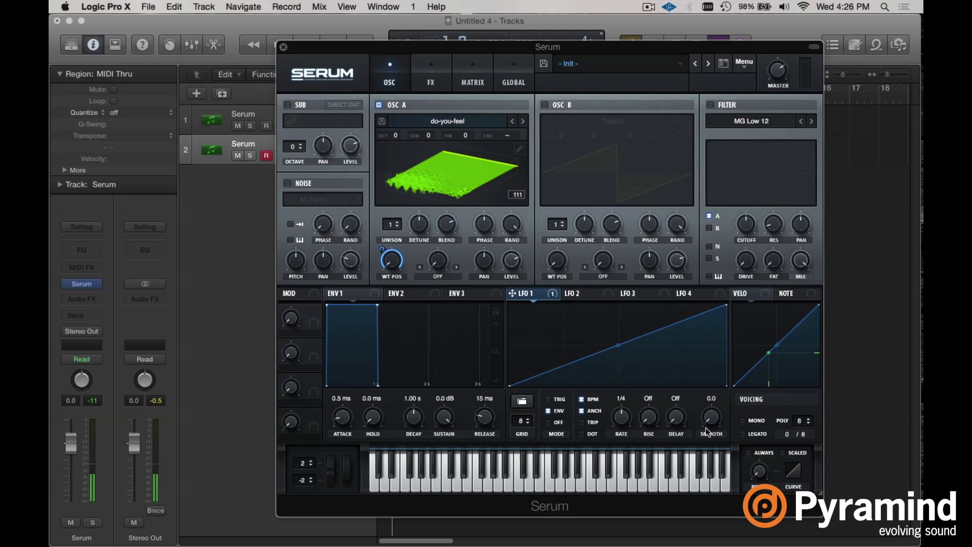
pyautogui.moveTo(623, 422); pyautogui.dragTo(622, 442)
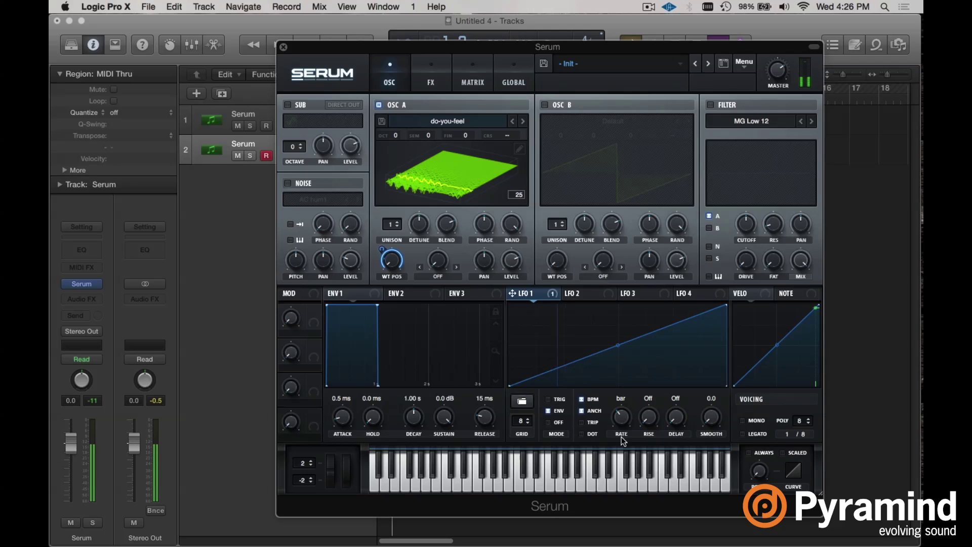
pyautogui.moveTo(783, 59)
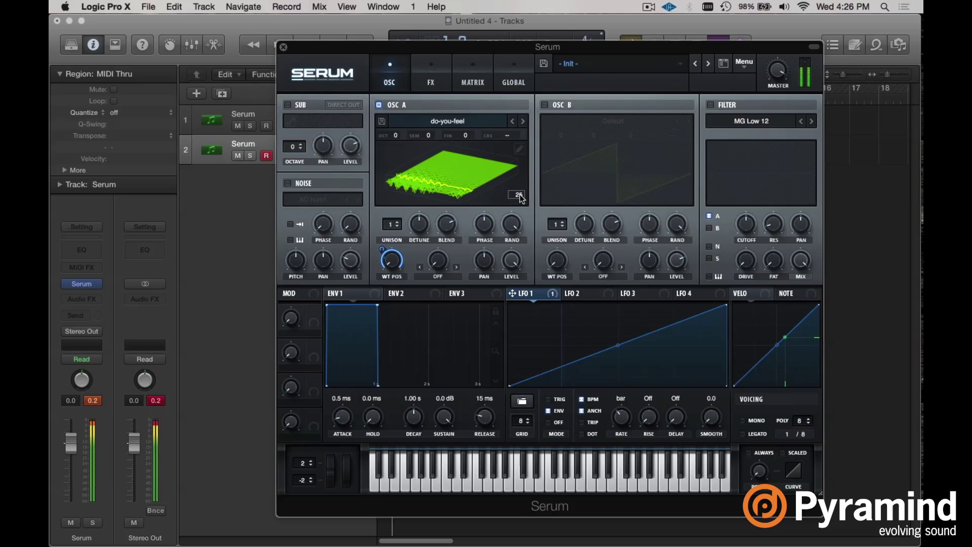
pyautogui.moveTo(522, 198); pyautogui.dragTo(510, 212)
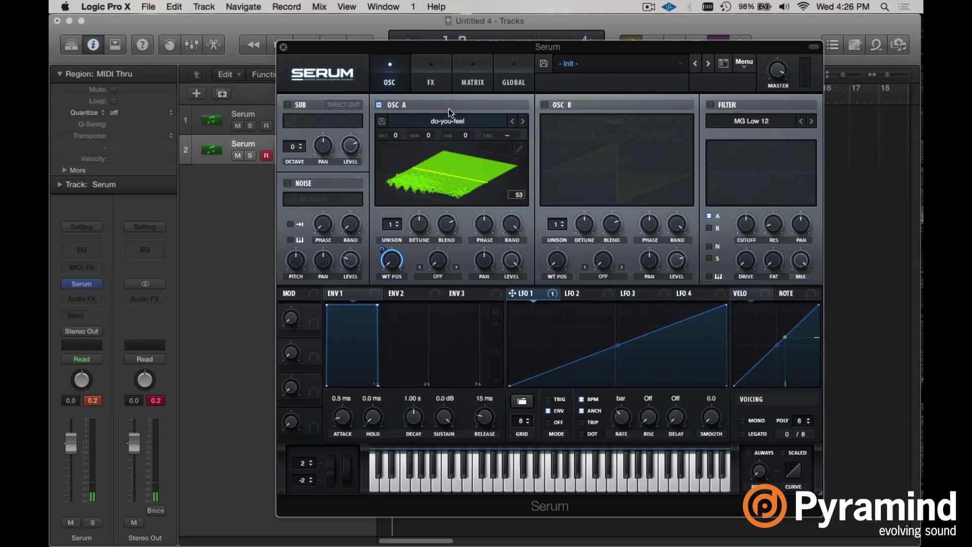
# Import do-you-feel.wav again into oscillator A using the FFT 1024 mode.
pyautogui.press('F11')
pyautogui.press('F11')
pyautogui.moveTo(623, 124); pyautogui.dragTo(475, 194)
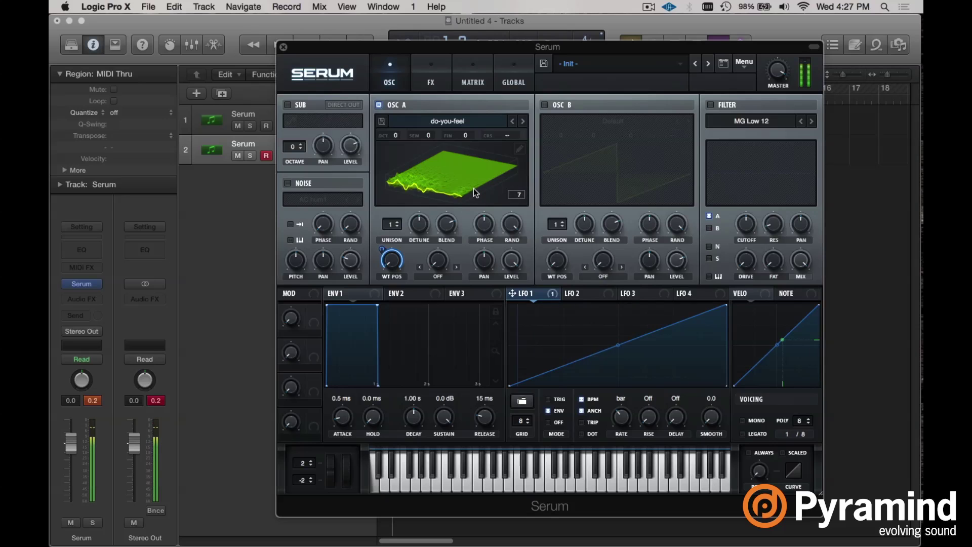
# Import do-you-feel.wav again into oscillator A using the FFT 512 mode.
pyautogui.press('F11')
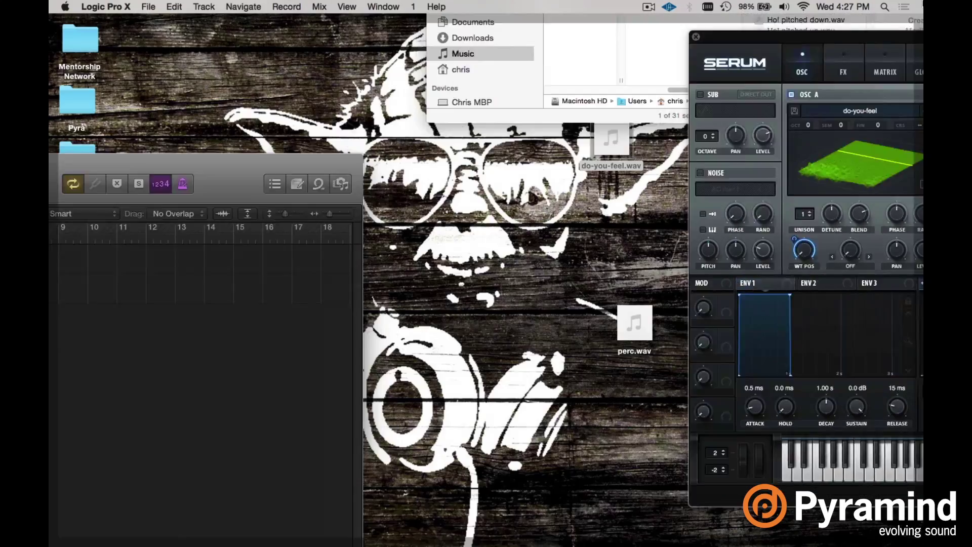
pyautogui.press('F11')
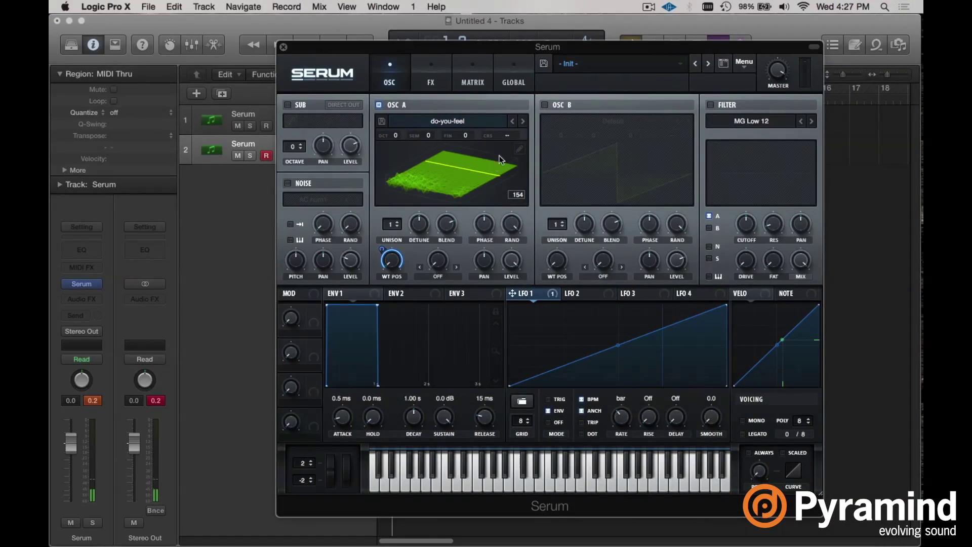
pyautogui.press('F11')
pyautogui.moveTo(609, 125); pyautogui.dragTo(430, 194)
pyautogui.press('F11')
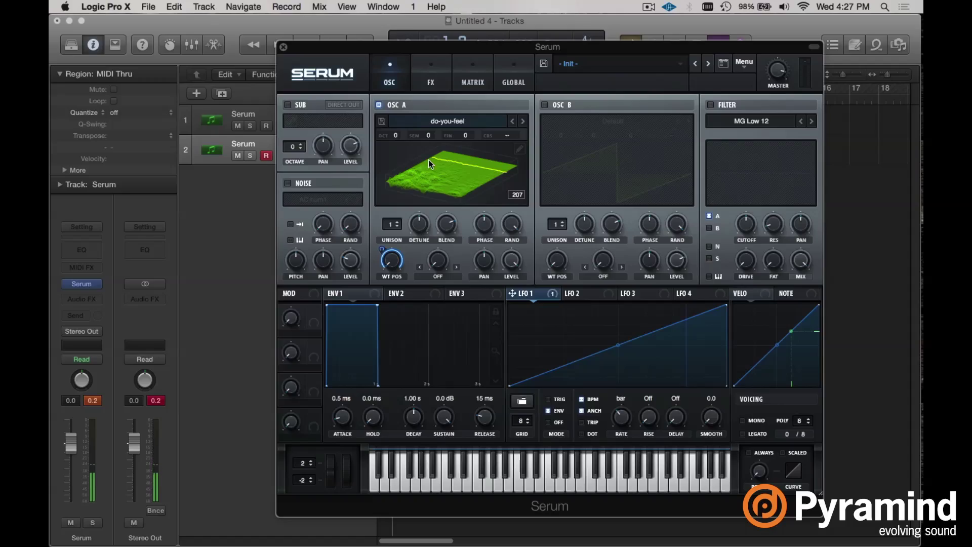
# Import do-you-feel.wav again into oscillator A using the FFT 256 mode.
pyautogui.press('F11')
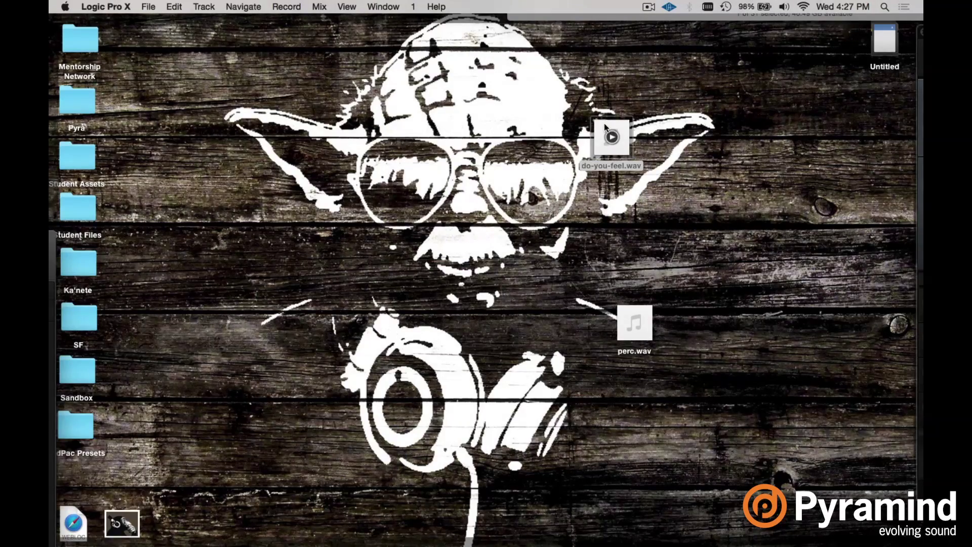
pyautogui.moveTo(606, 126); pyautogui.dragTo(397, 195)
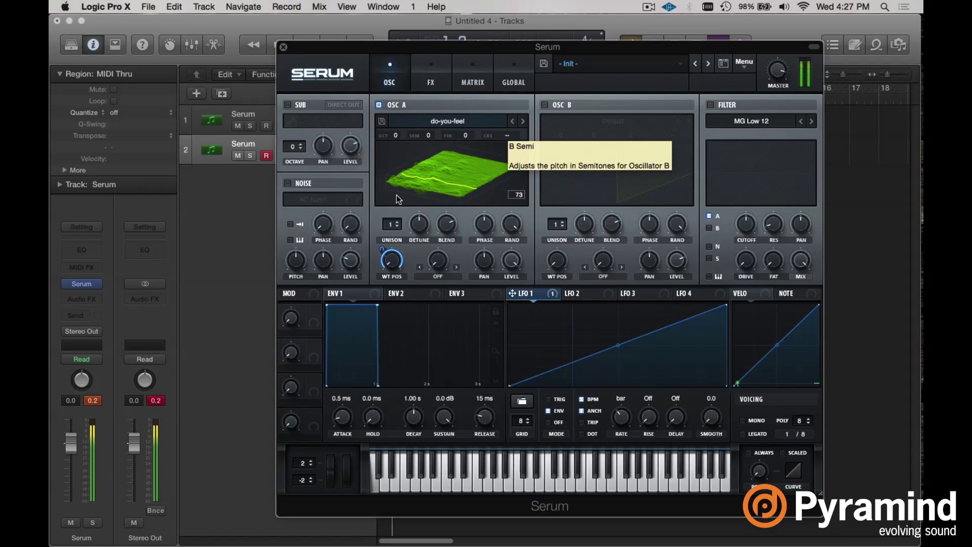